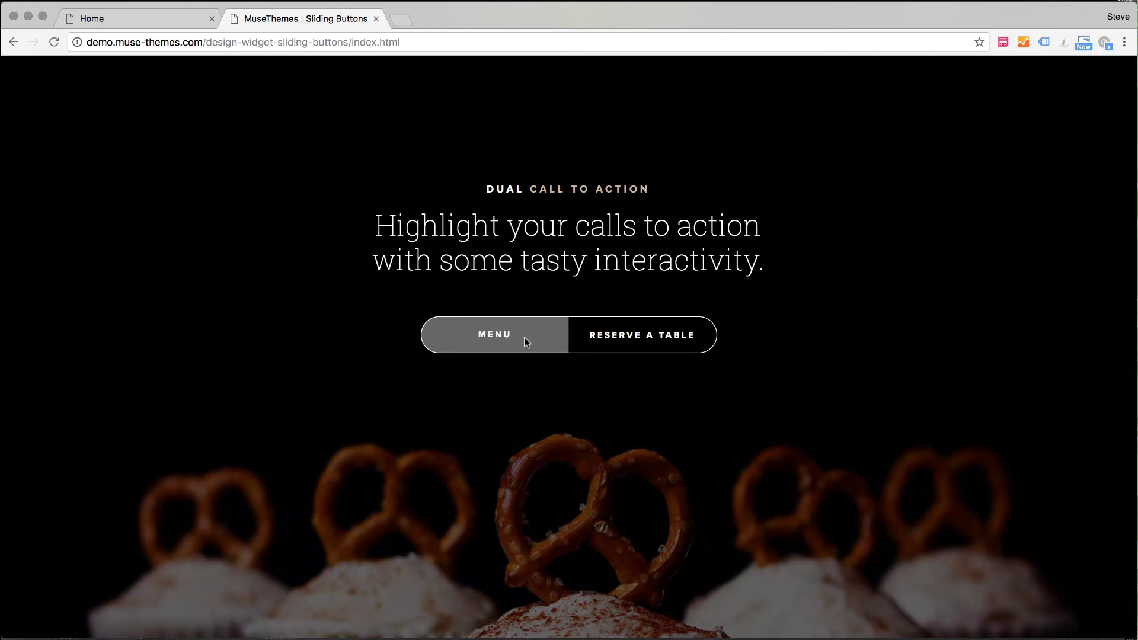
Switch to the Home tab to view the local preview of the boxed bird button.
click(153, 20)
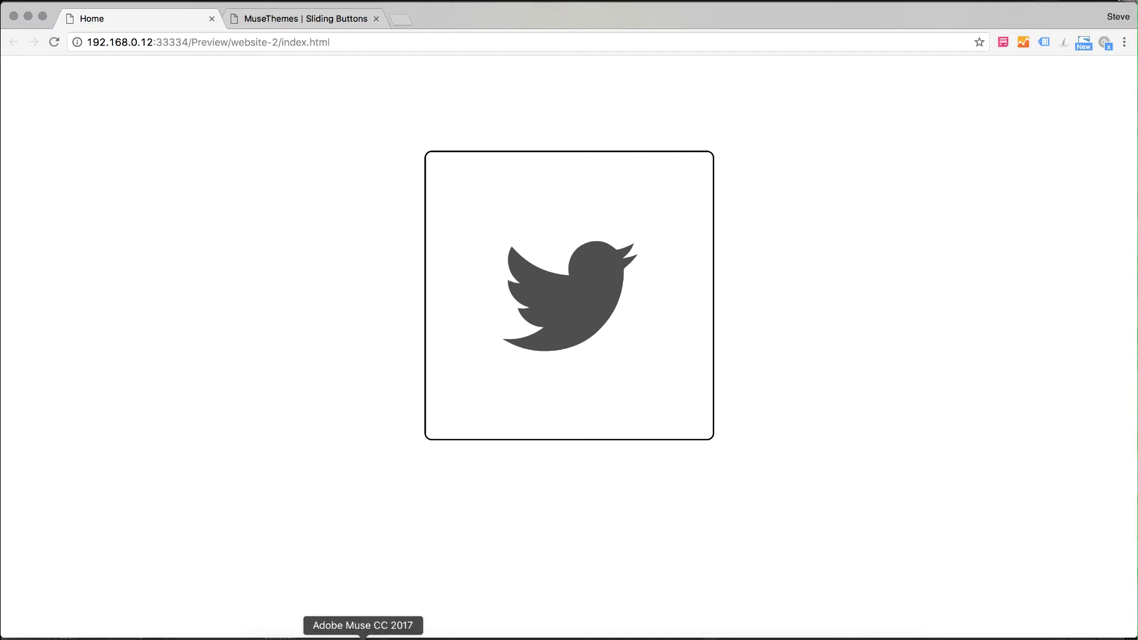
Create the fluid-width site Website-3 with 960 max page width and open its blank Home page.
click(363, 639)
click(115, 1)
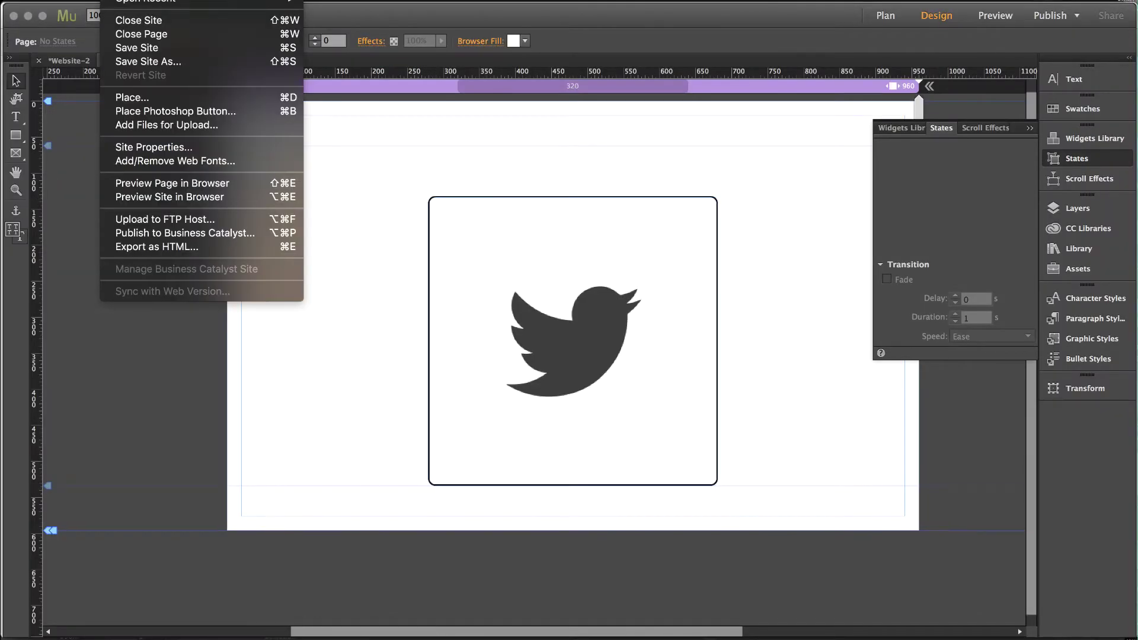
key(super+n)
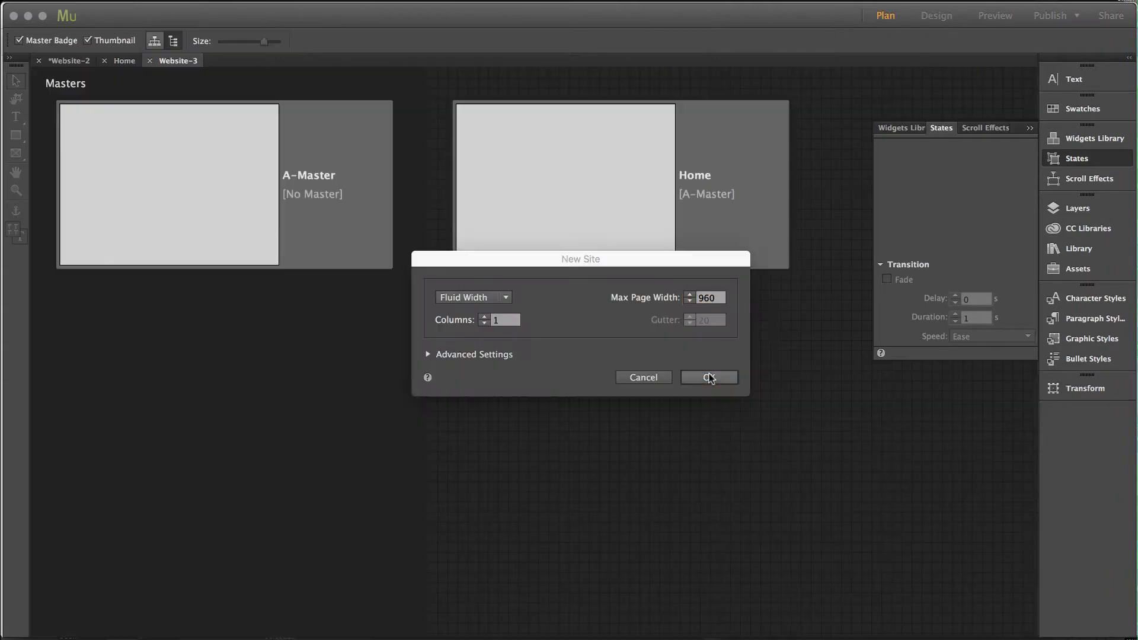
click(710, 378)
double_click(615, 258)
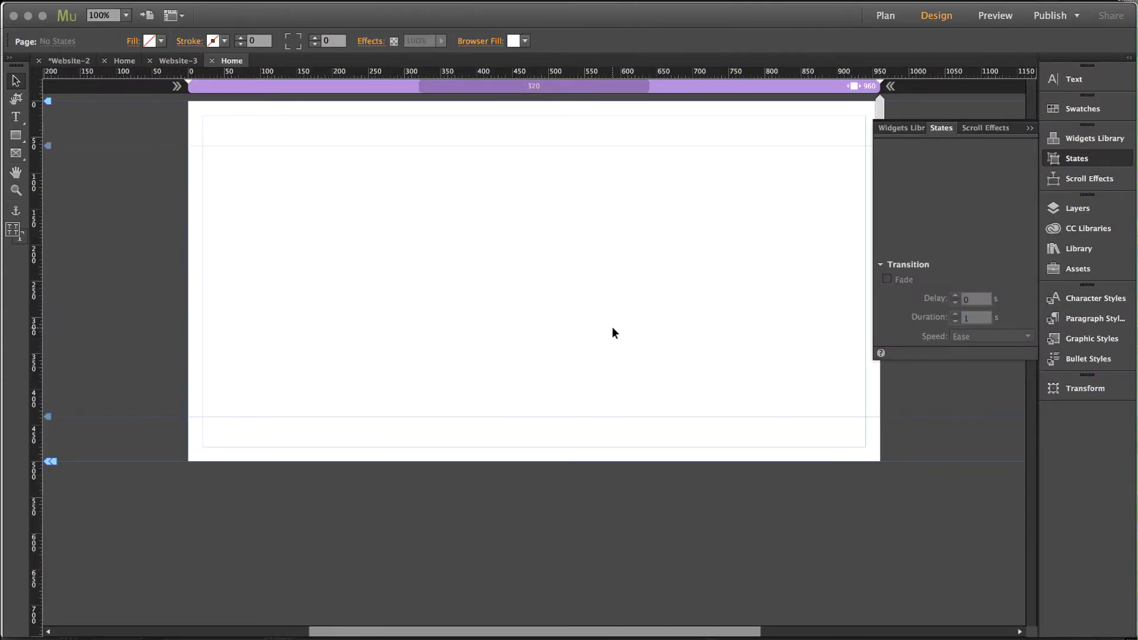
Quick Look 1_sprite.svg in the demo folder to see its four coloured birds.
click(299, 629)
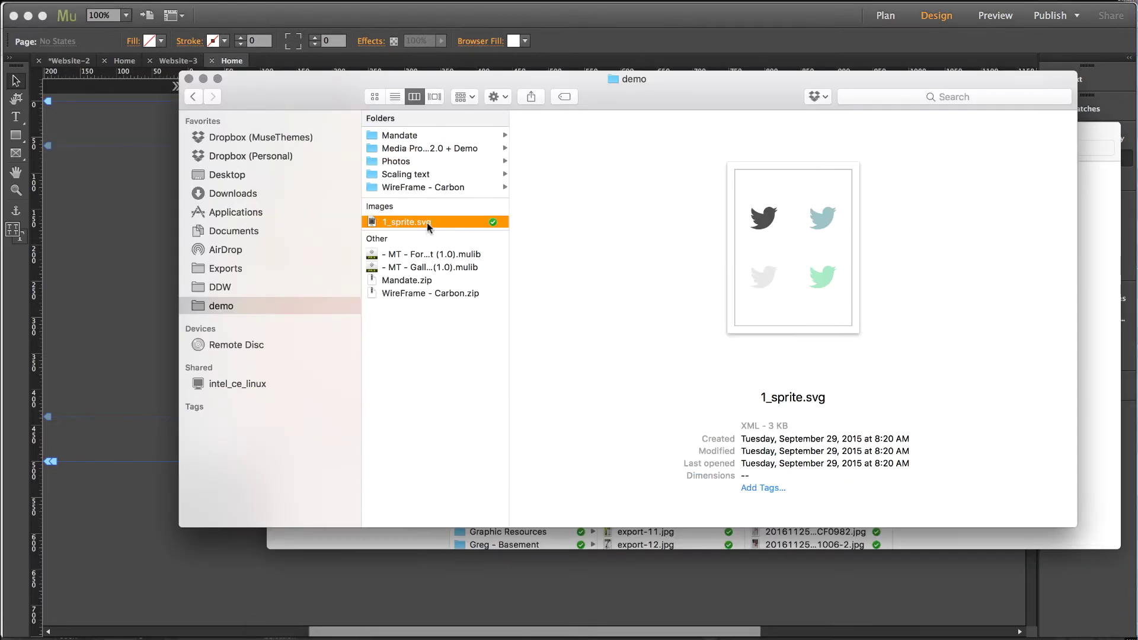
key(space)
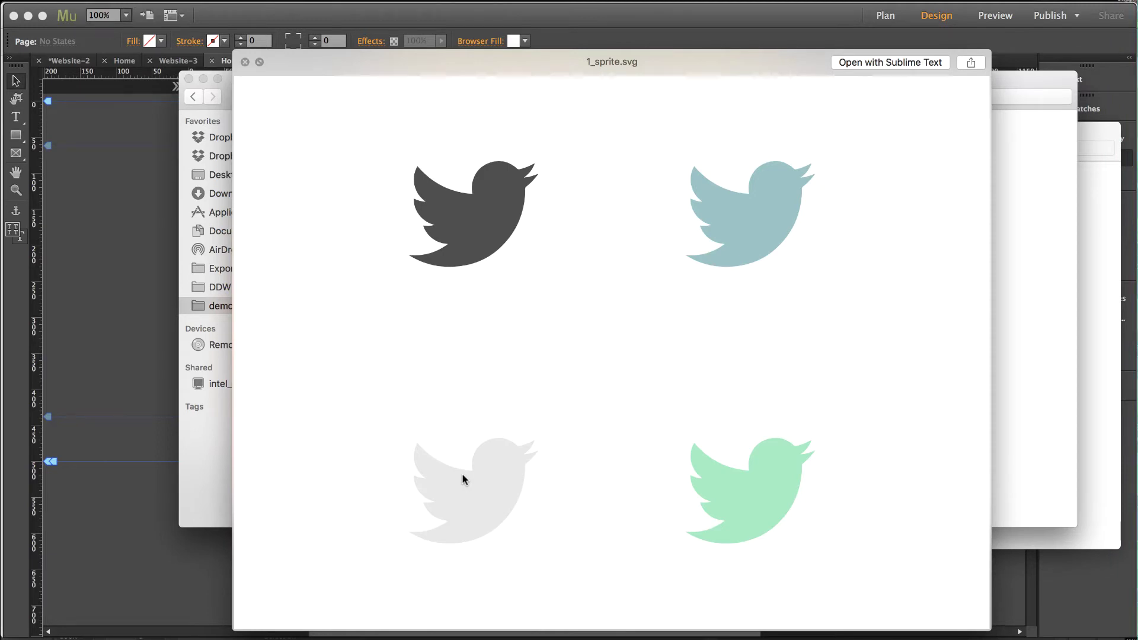
View 1_sprite.svg's two-by-two bird grid in Illustrator, then return to Muse.
click(823, 636)
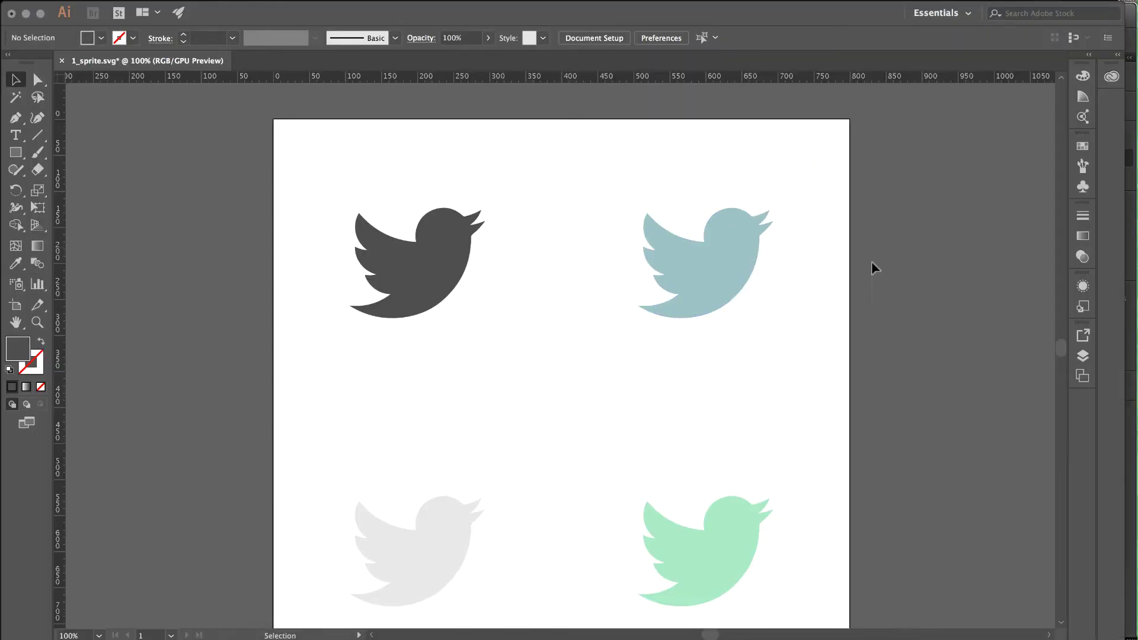
scroll(874, 267, down, 2)
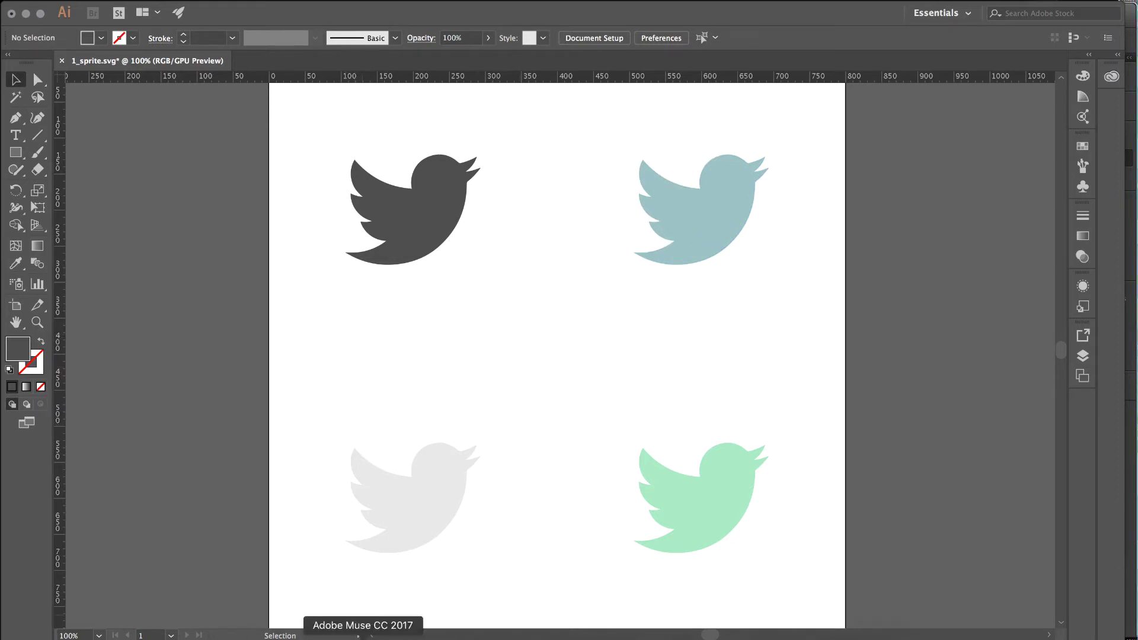
click(364, 635)
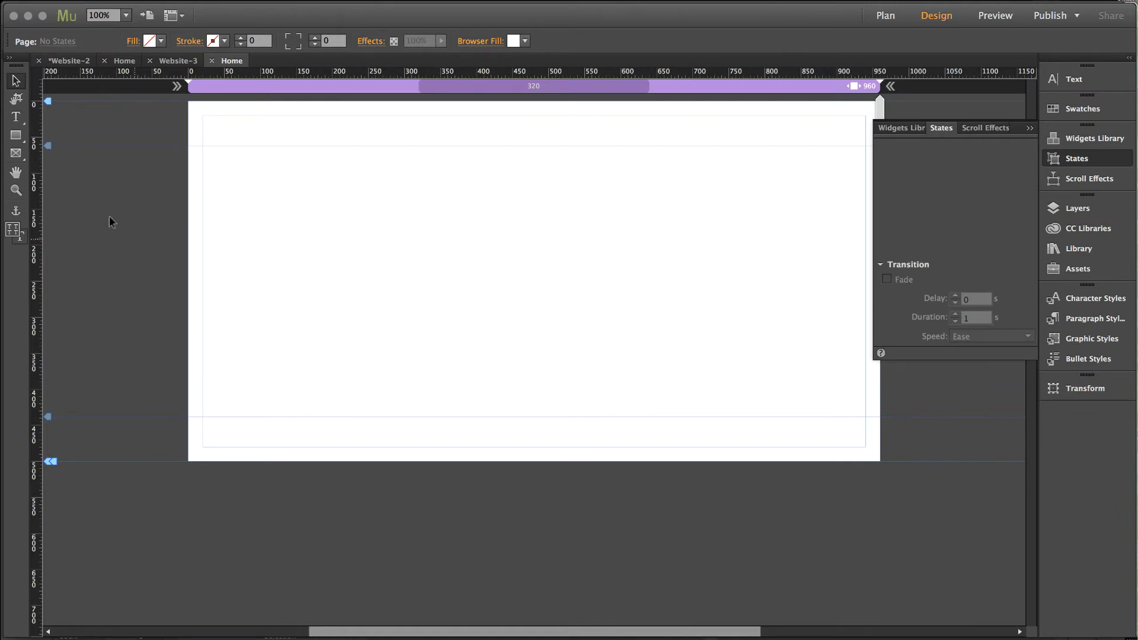
Draw a 400×400 rectangle and move it slightly up and right on the page.
click(17, 138)
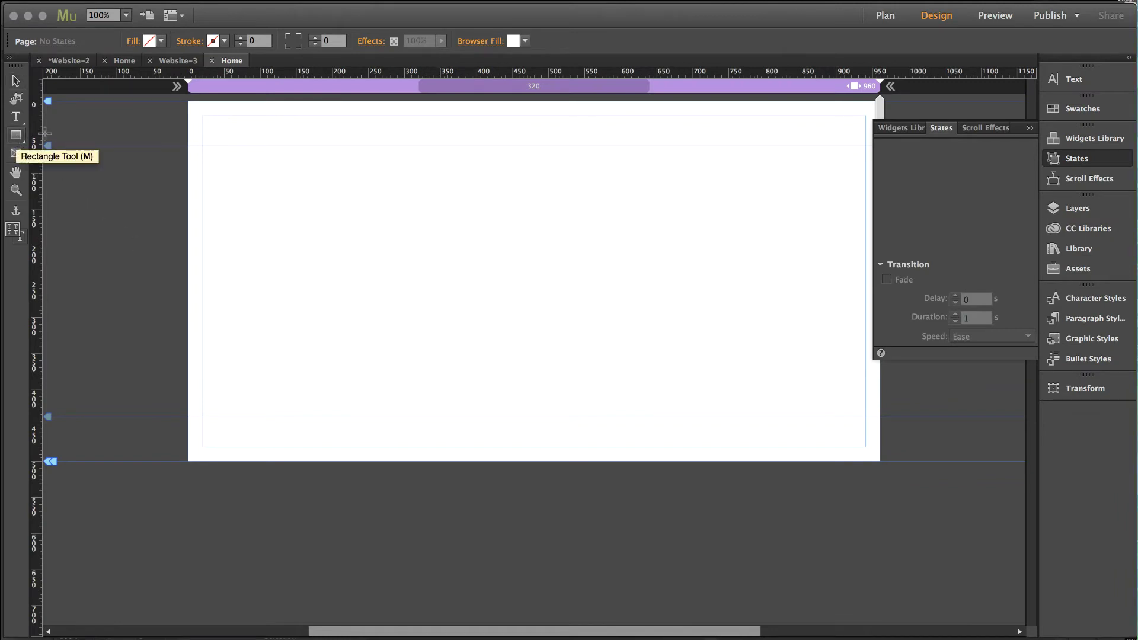
drag(363, 196, 635, 423)
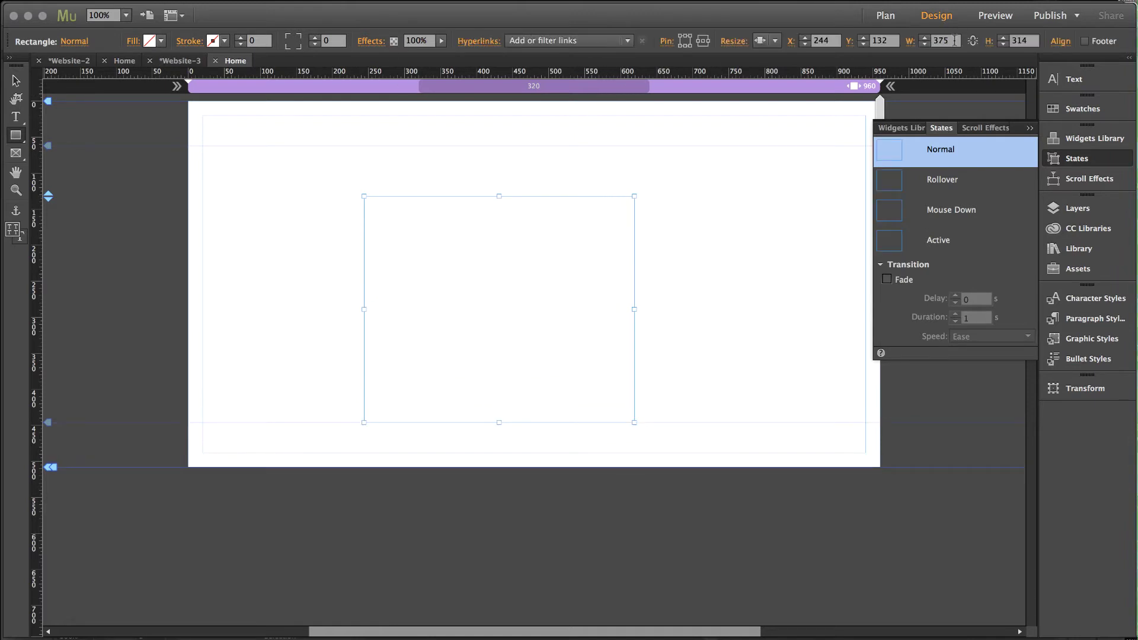
text(400)
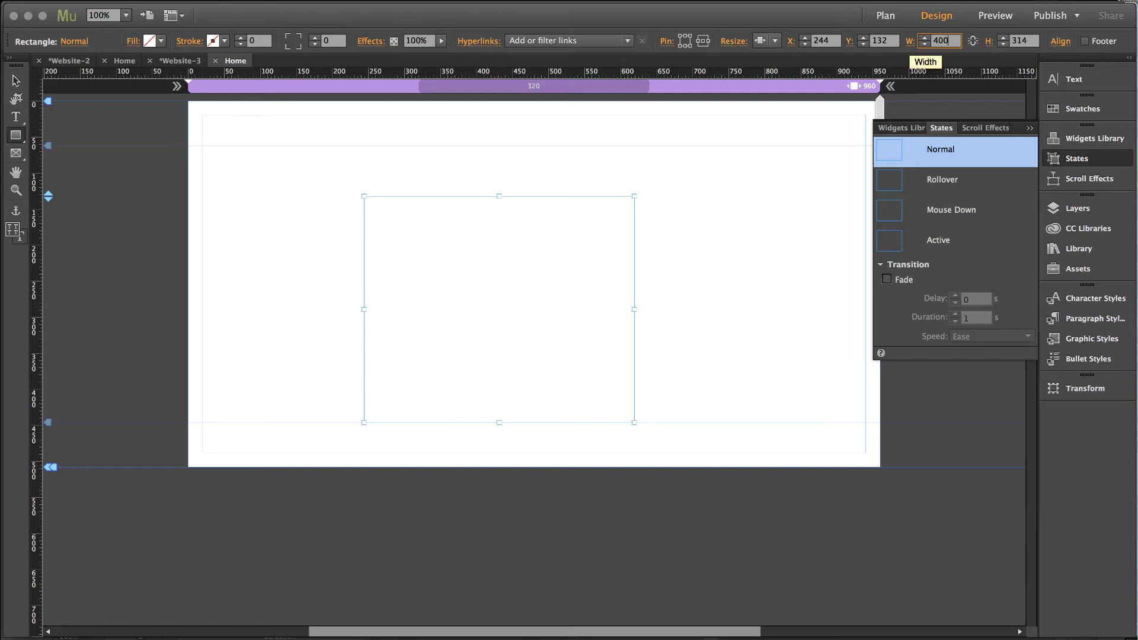
key(Tab)
text(400)
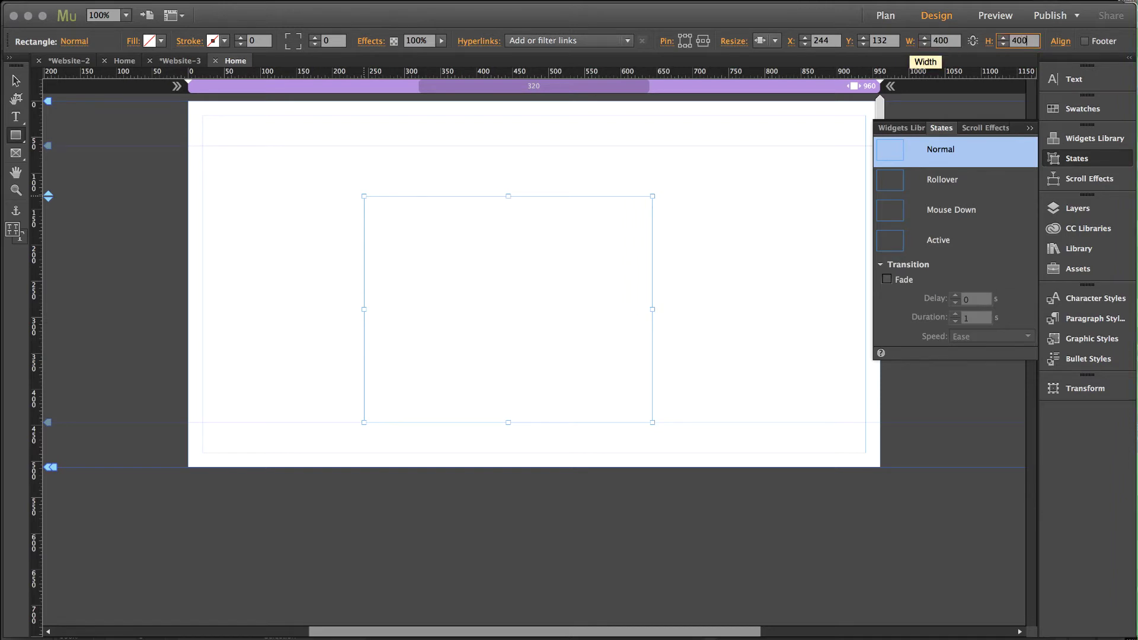
key(Return)
click(16, 81)
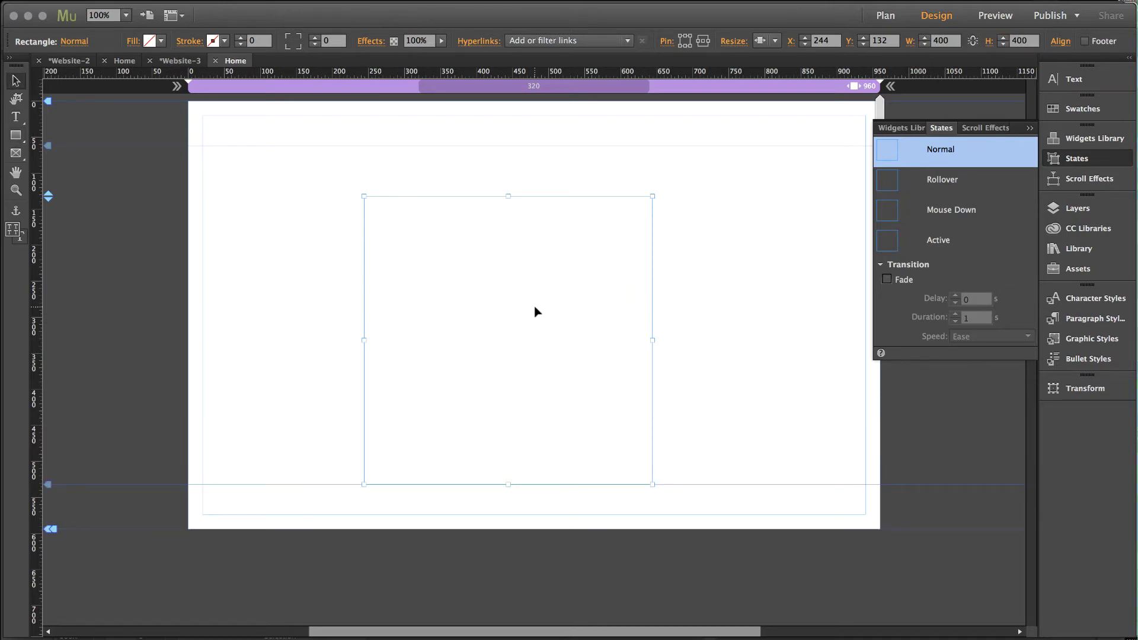
drag(535, 311, 562, 299)
Give the square a 2-point black stroke and corners rounded to 10.
click(1030, 127)
click(617, 257)
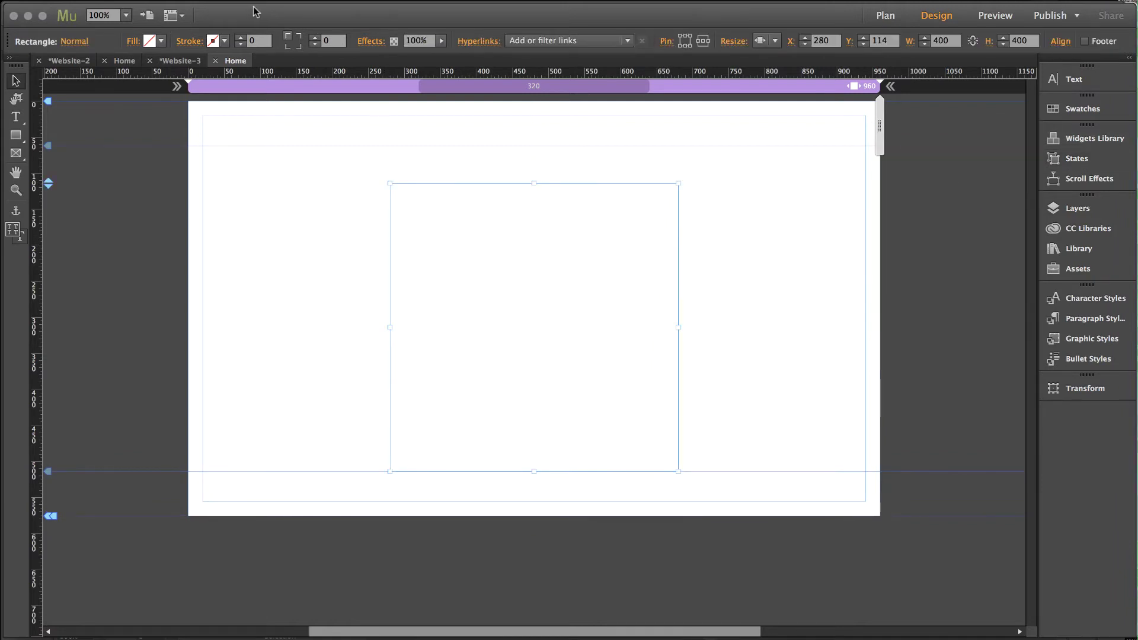
click(241, 37)
click(242, 38)
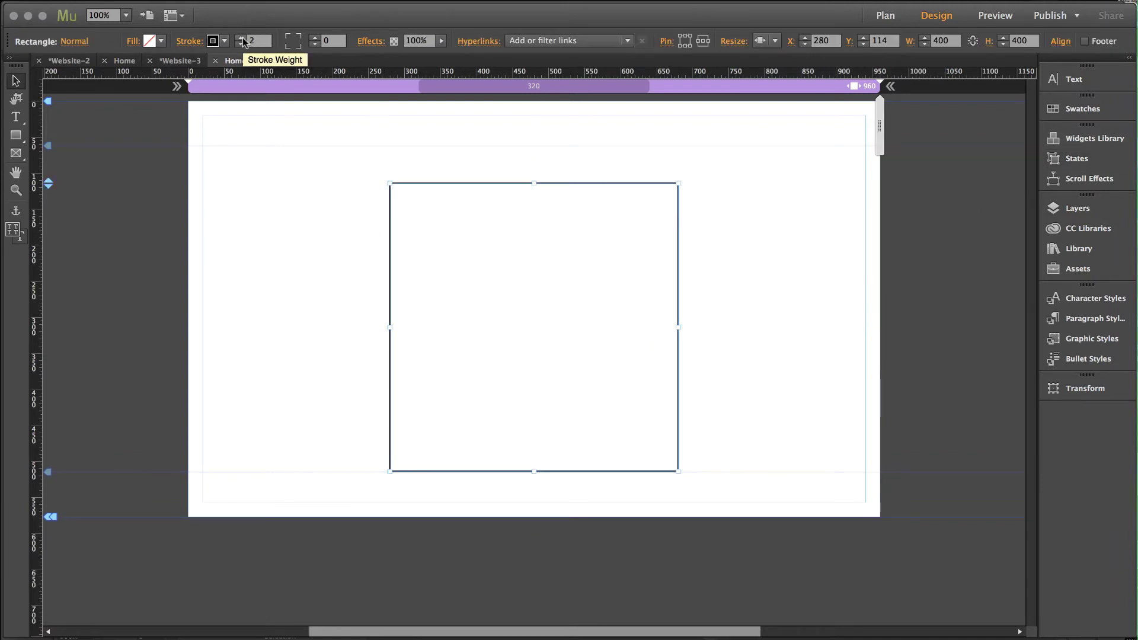
click(298, 46)
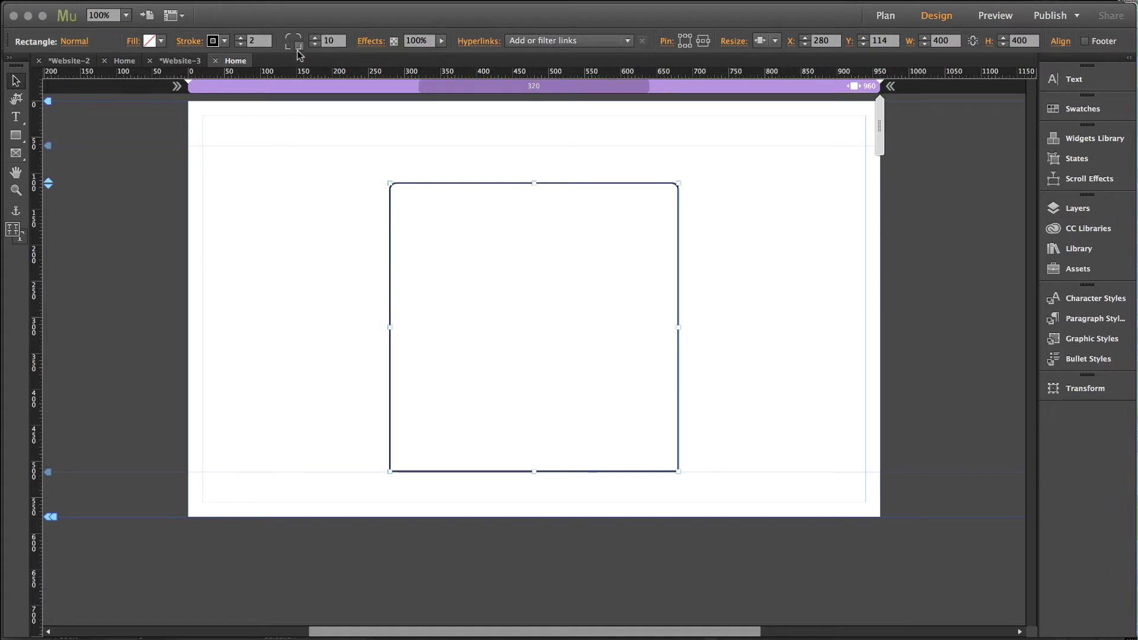
click(315, 240)
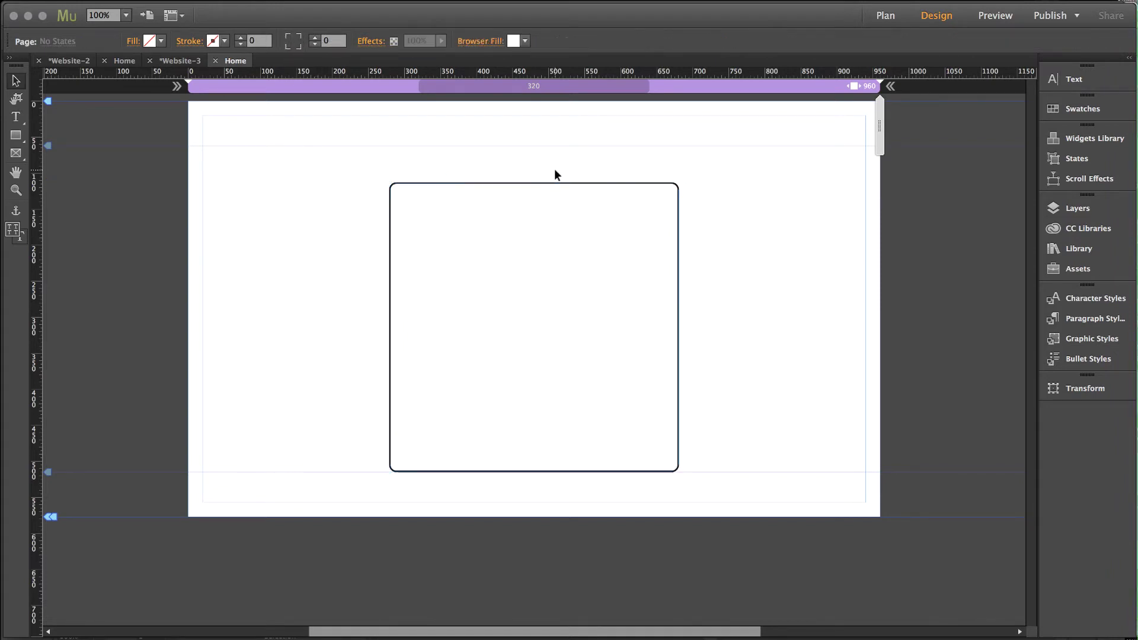
click(502, 228)
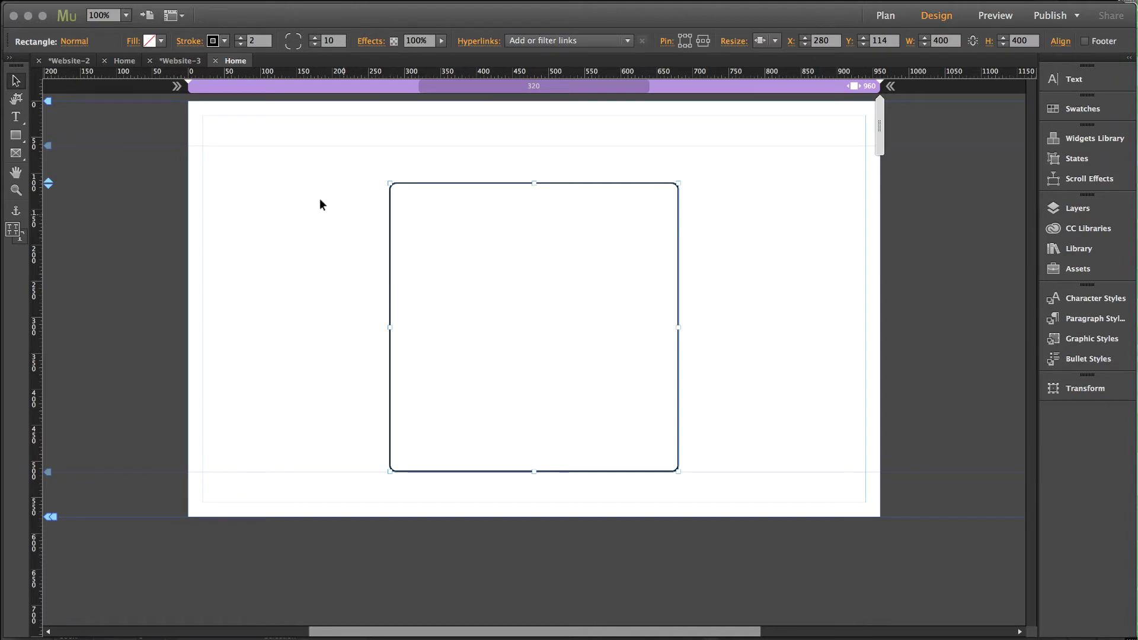
Set 1_sprite.svg as the square's fill image, showing the dark grey bird.
click(133, 41)
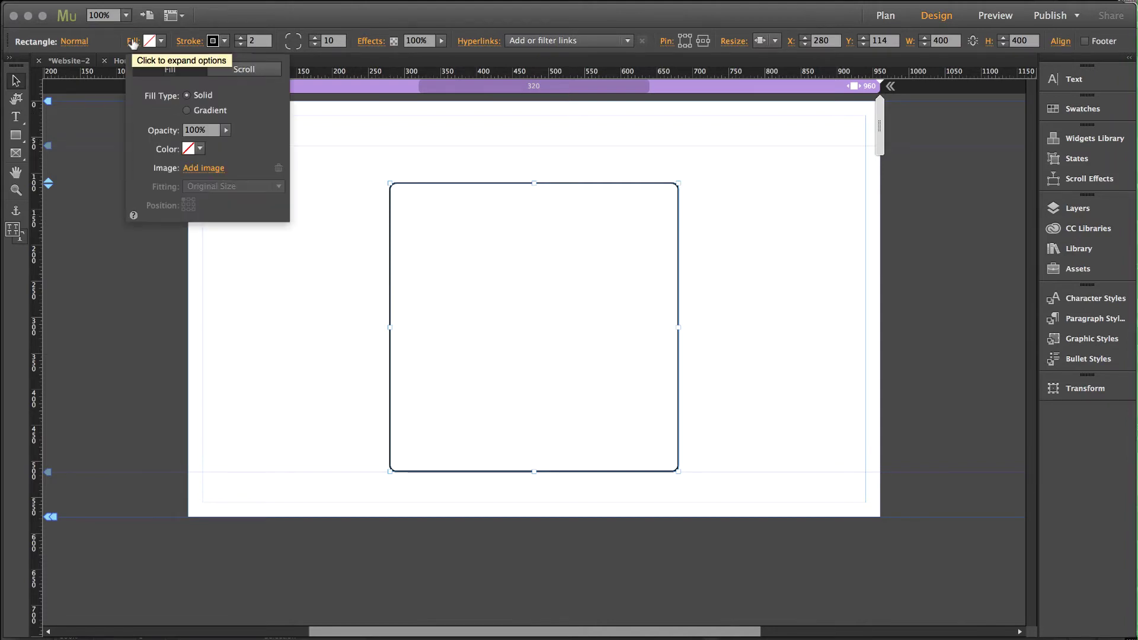
click(204, 169)
click(543, 241)
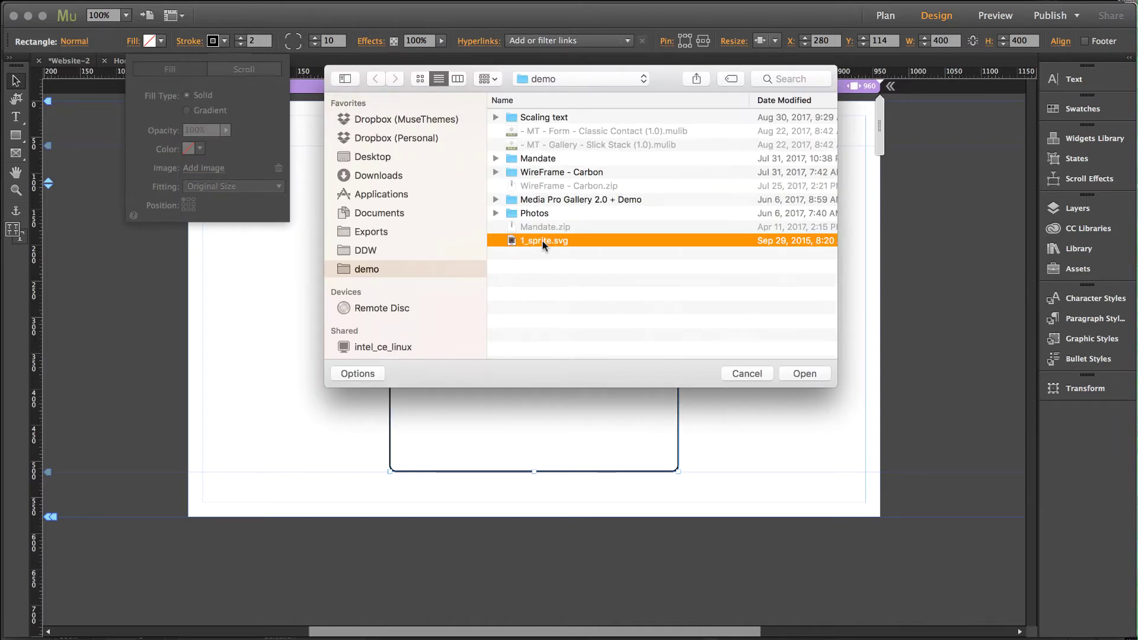
key(space)
key(space)
click(808, 374)
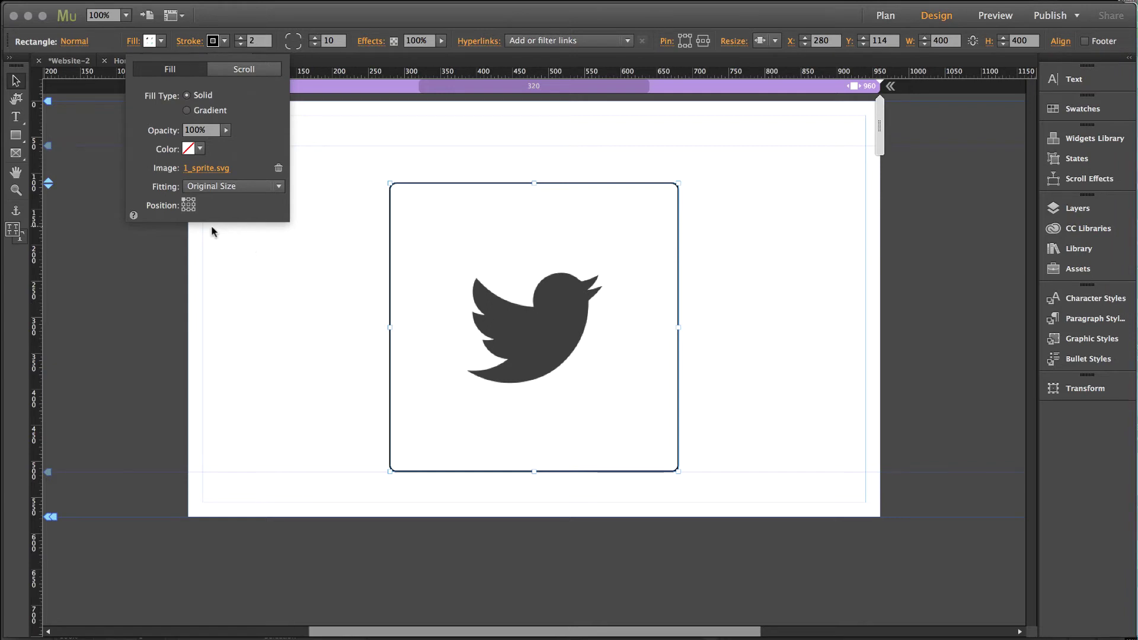
click(184, 210)
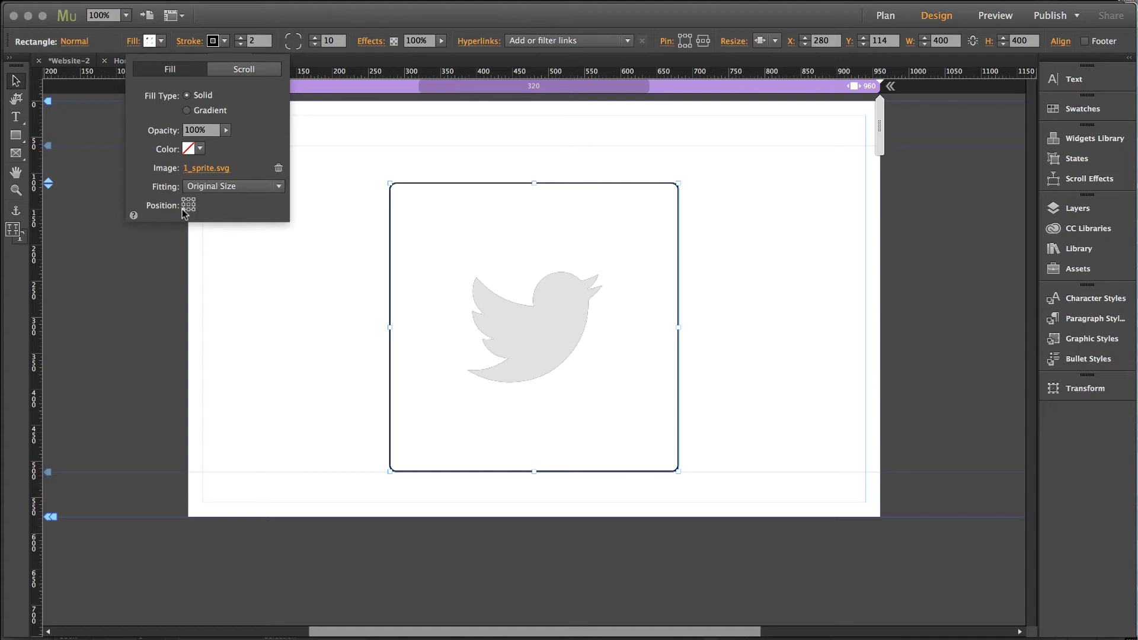
click(192, 209)
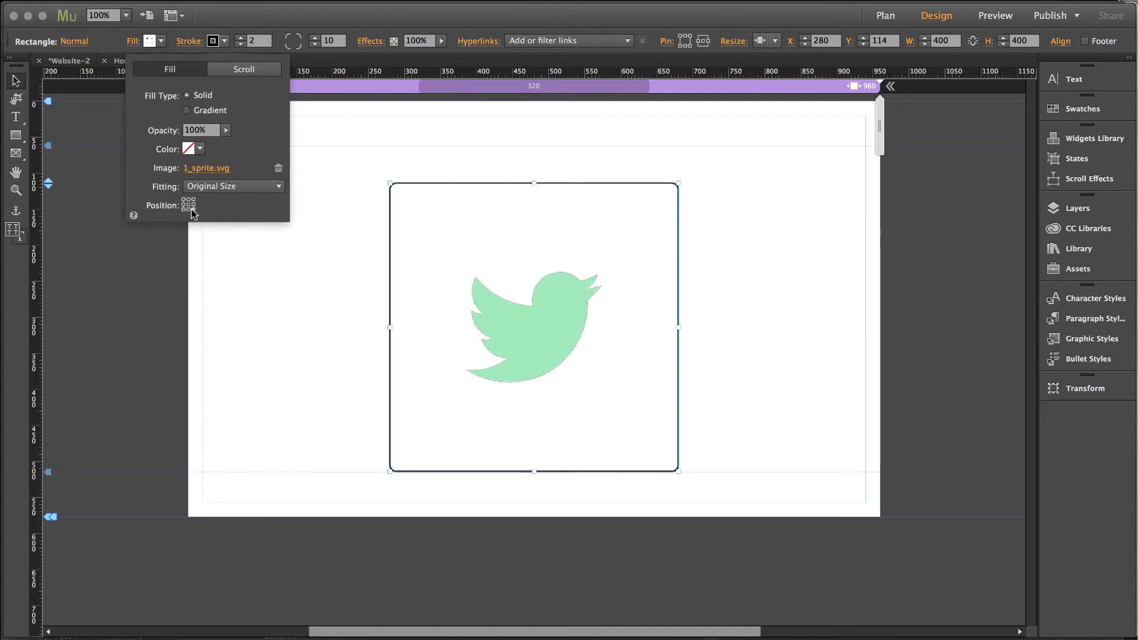
click(188, 205)
click(185, 203)
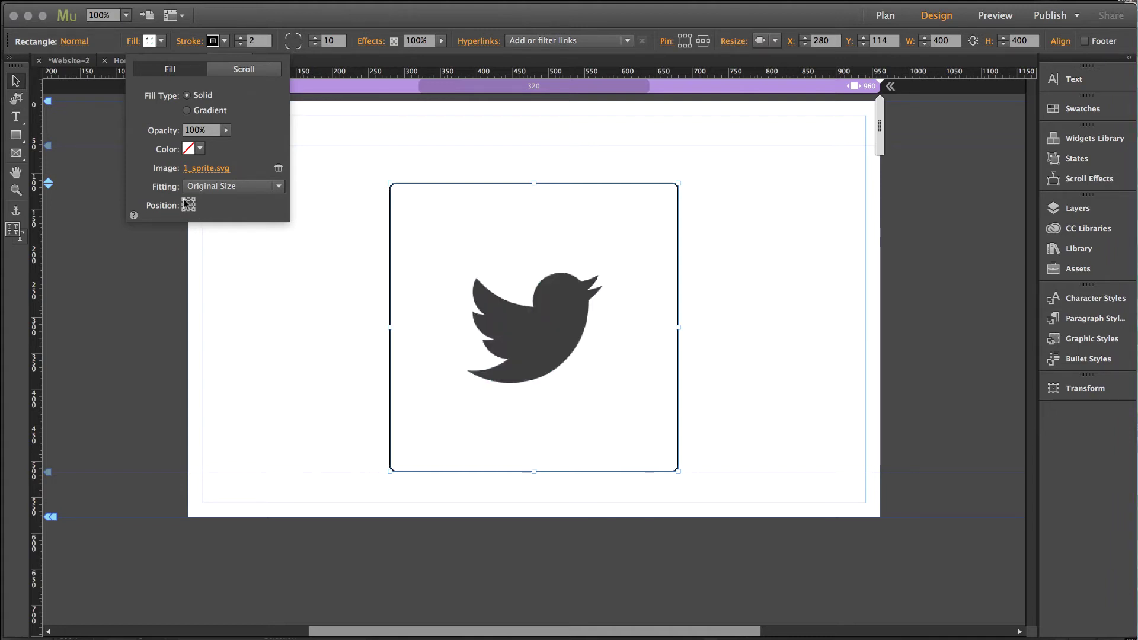
click(228, 188)
click(227, 203)
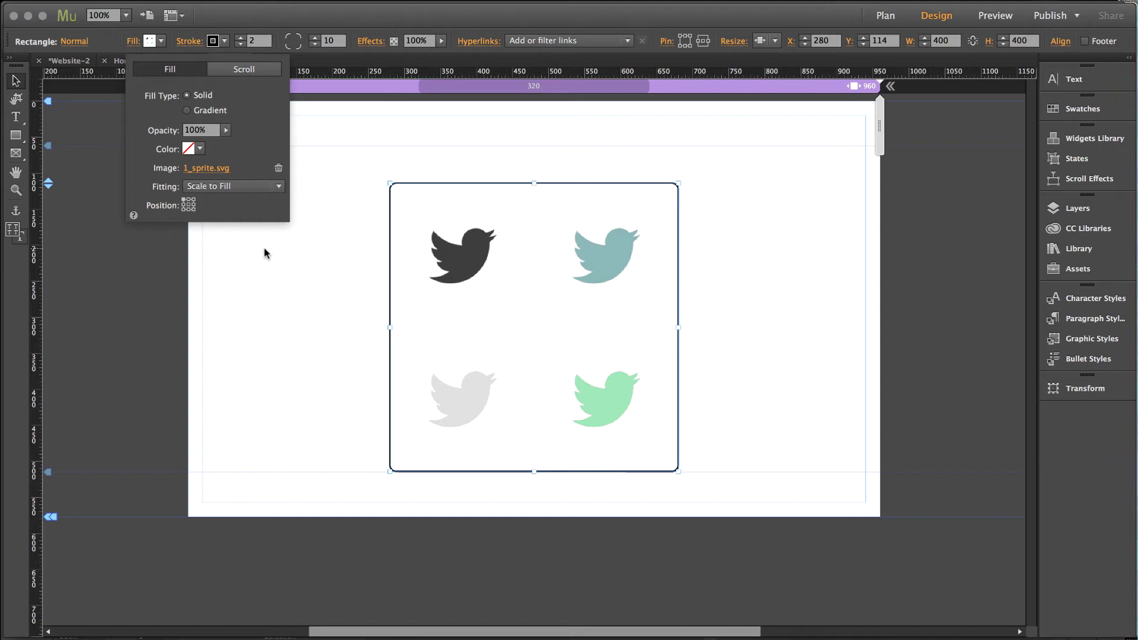
click(223, 188)
click(226, 236)
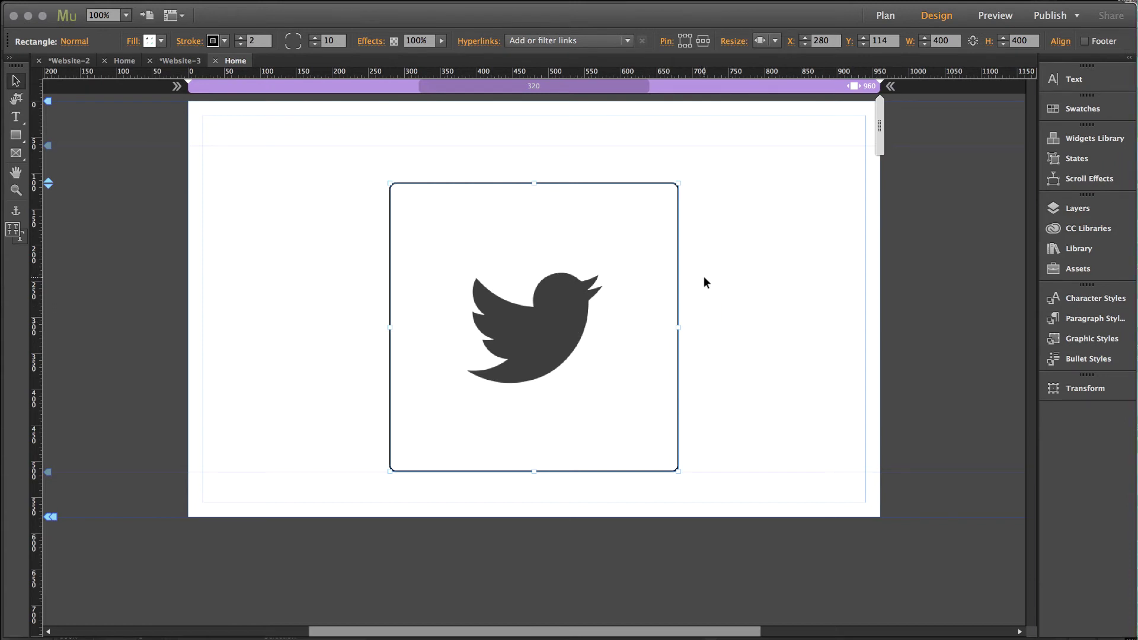
In the Rollover state, shift the fill position to show the light grey bird.
click(1068, 153)
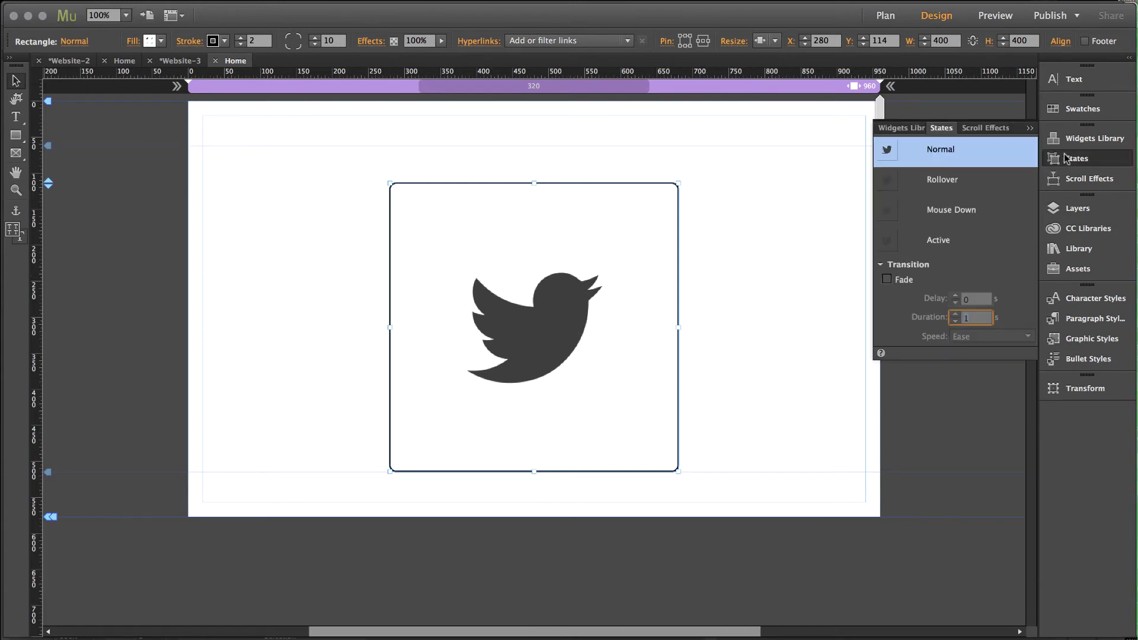
click(949, 183)
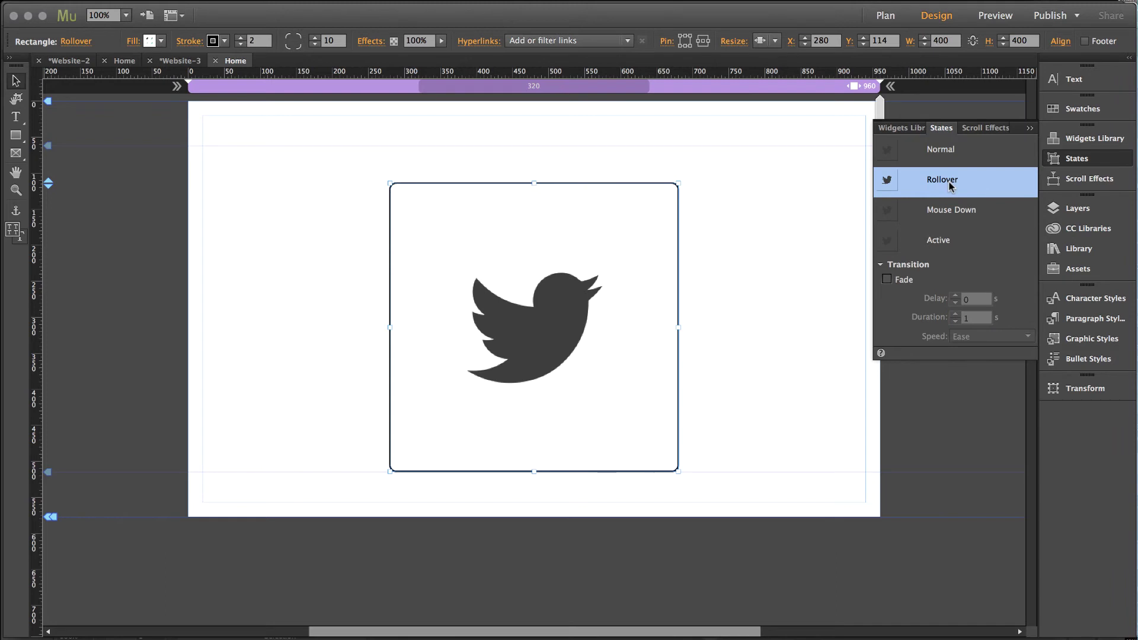
click(133, 42)
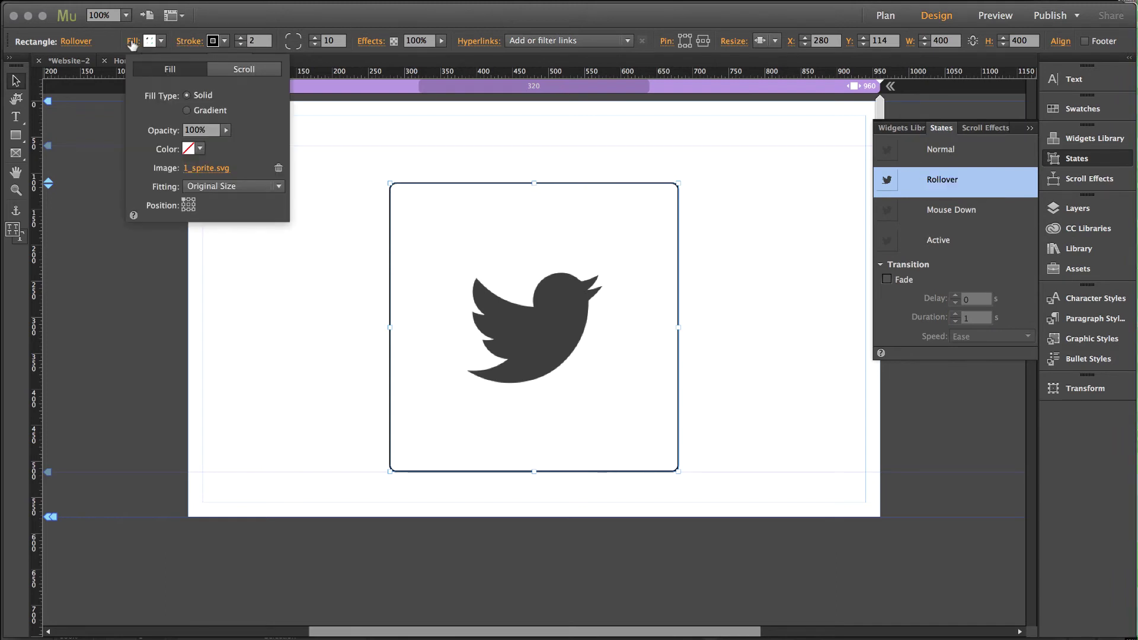
click(184, 211)
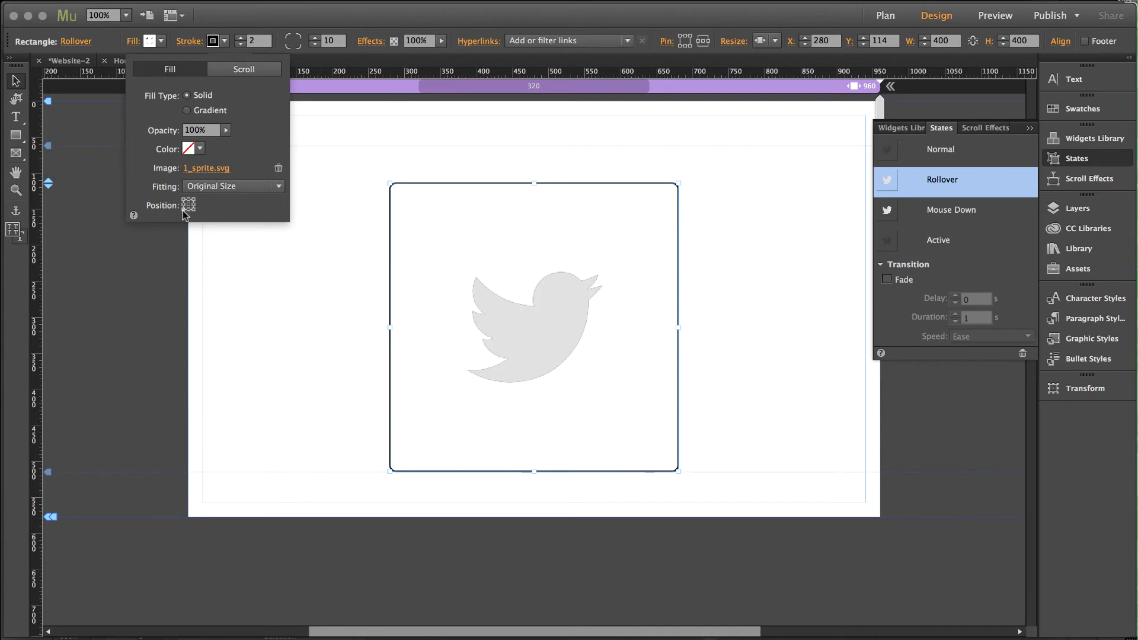
In the Mouse Down state, shift the fill to the mint bird, then return to Normal.
click(955, 220)
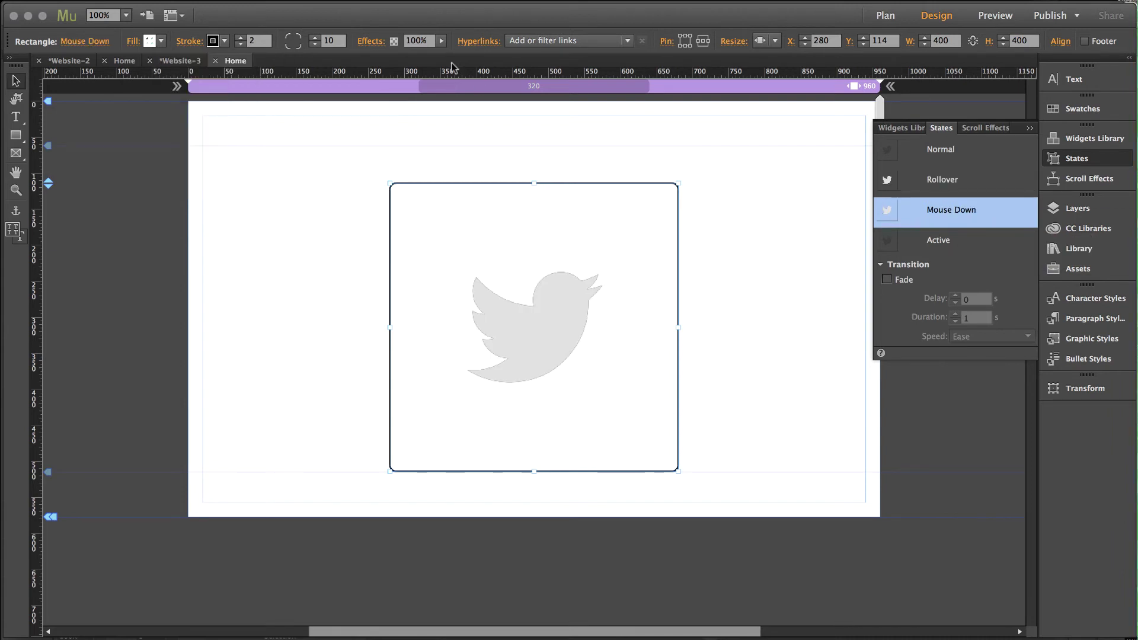
click(132, 43)
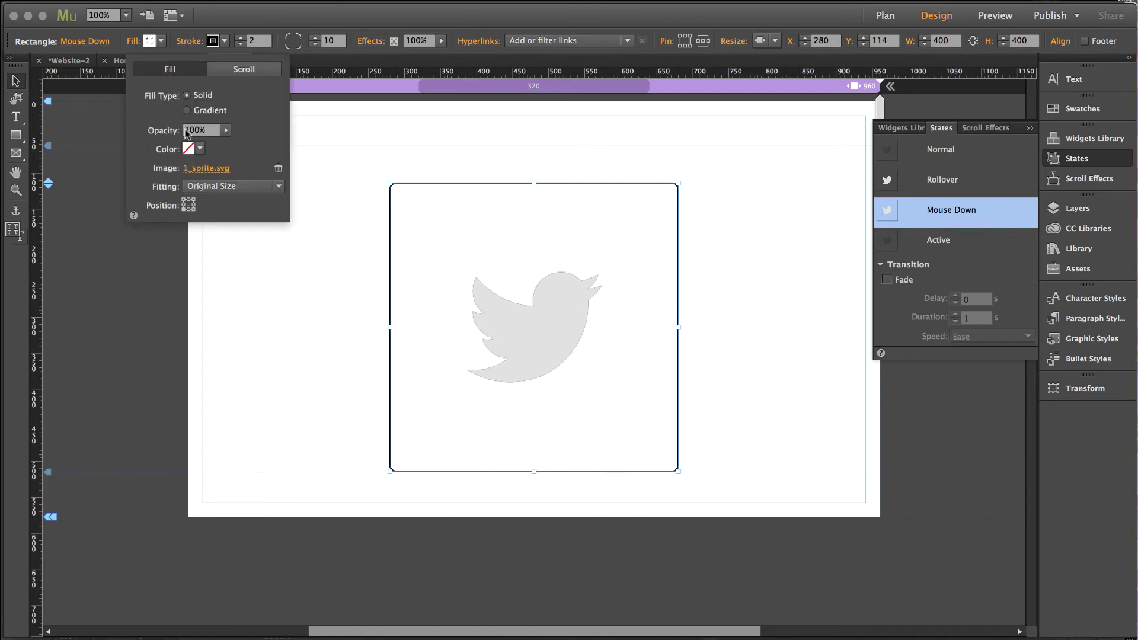
click(192, 211)
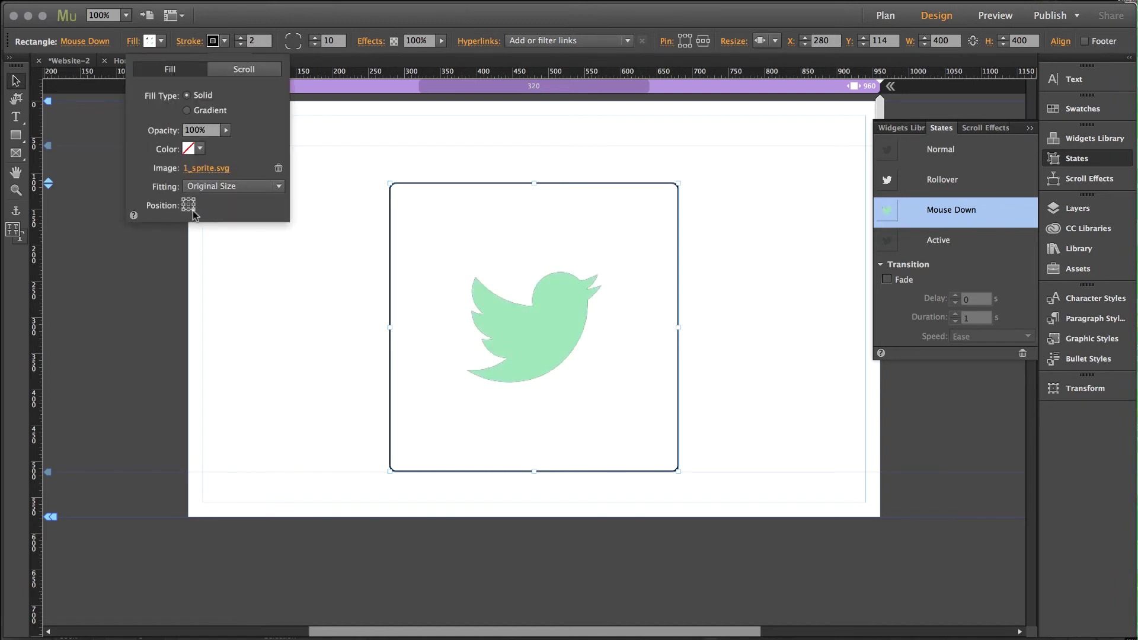
click(341, 172)
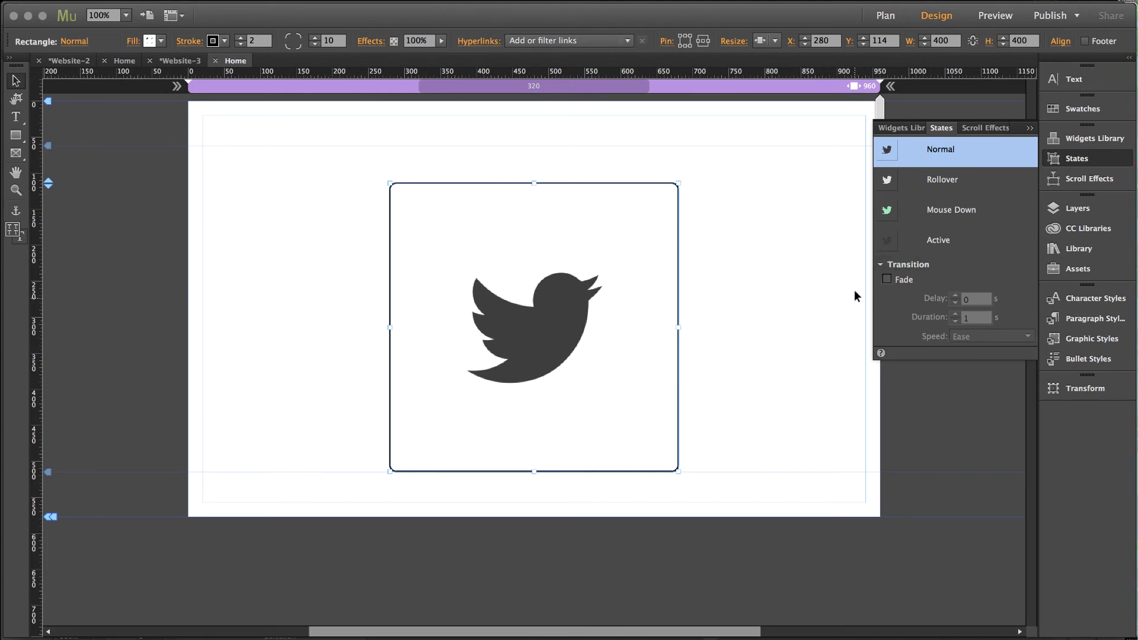
Enable a Fade transition between button states with a 0.5-second duration.
click(882, 266)
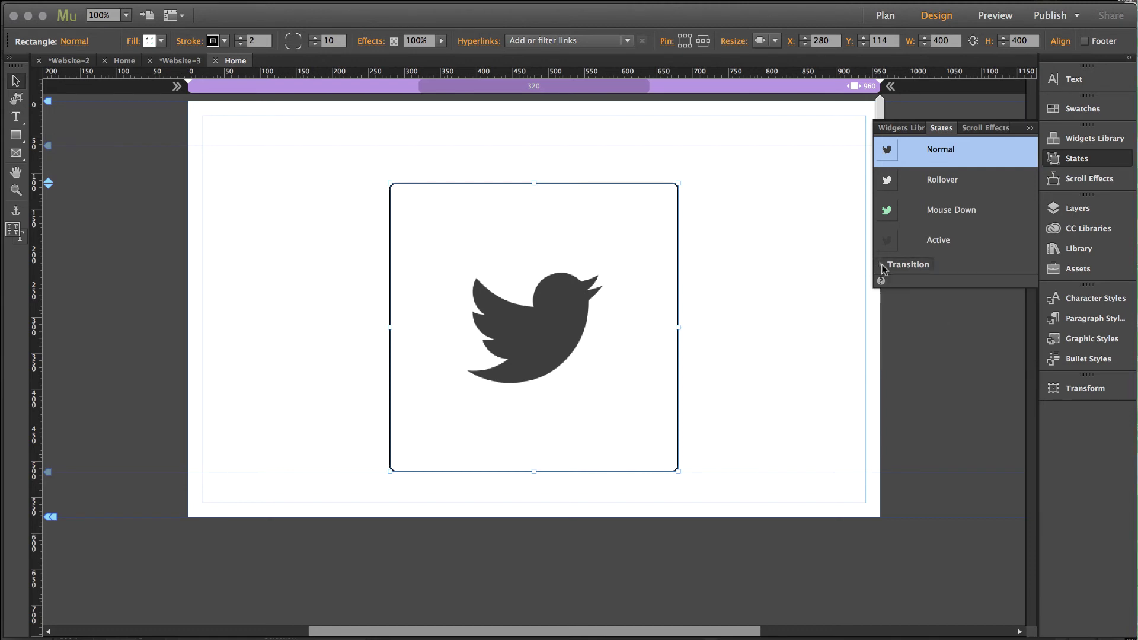
click(882, 265)
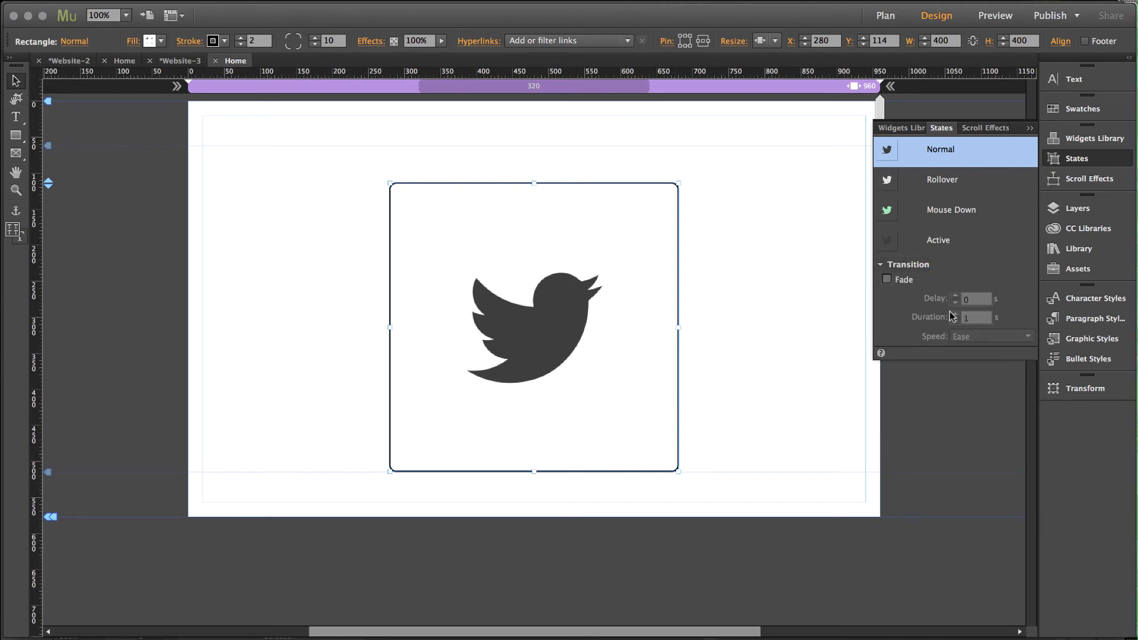
click(887, 280)
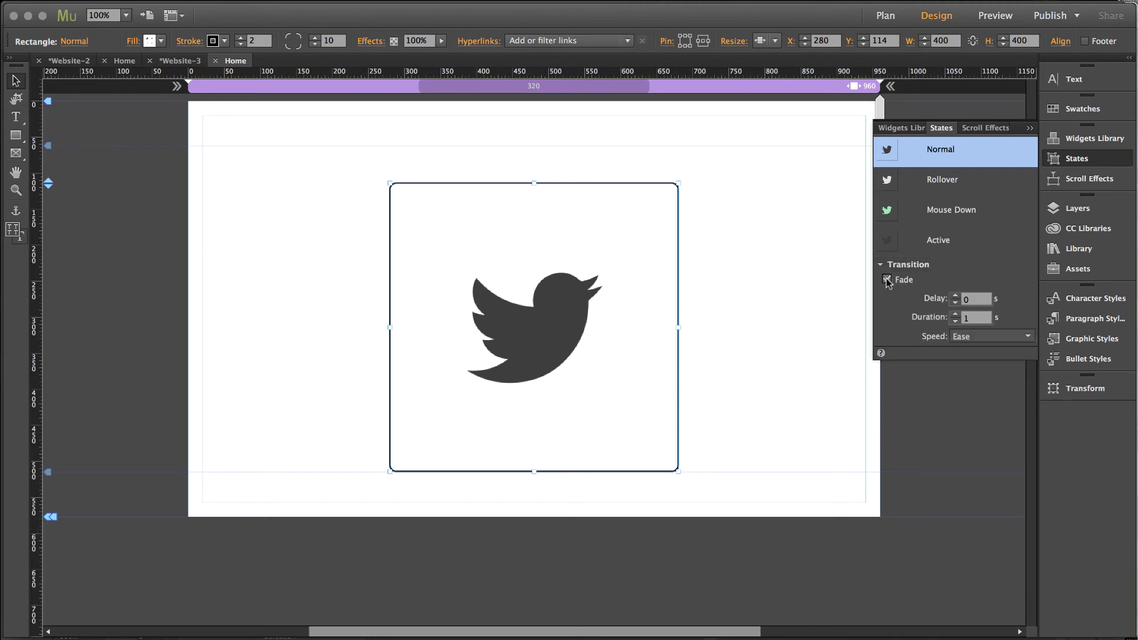
click(962, 319)
text(0.5)
key(Return)
click(336, 198)
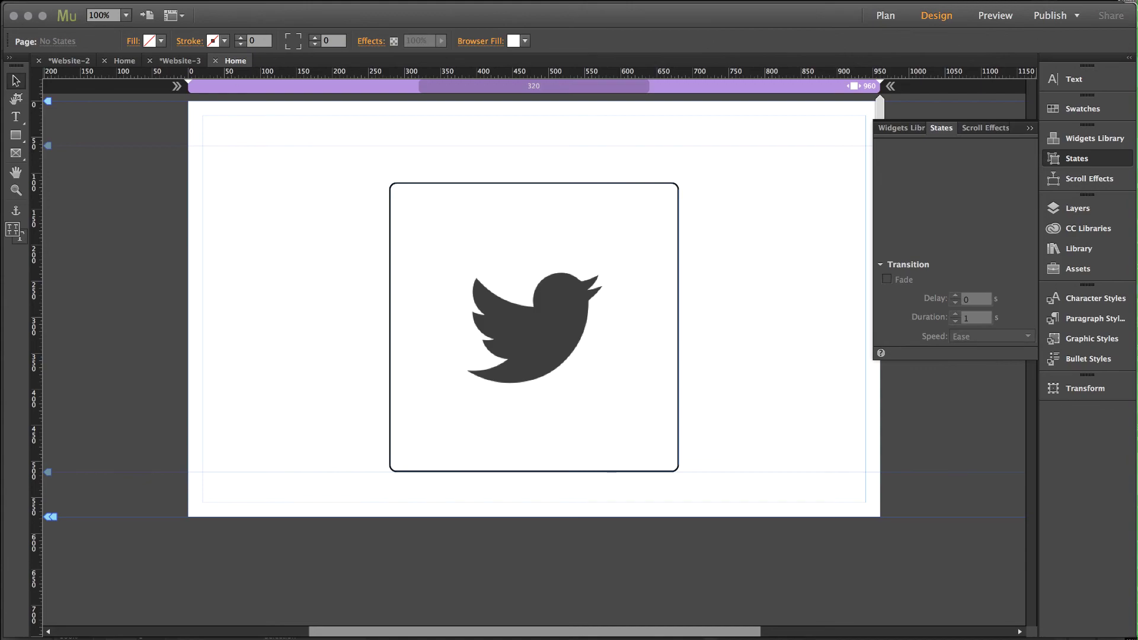
click(113, 0)
Preview the page in Chrome and test the button's hover and press states.
click(210, 181)
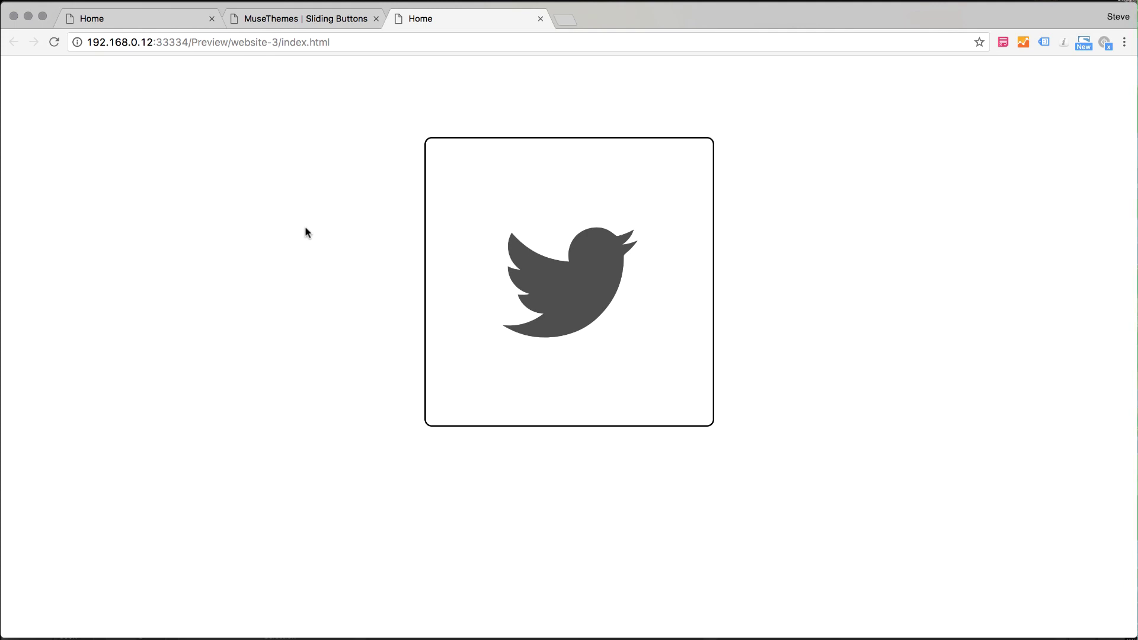
click(577, 296)
click(549, 295)
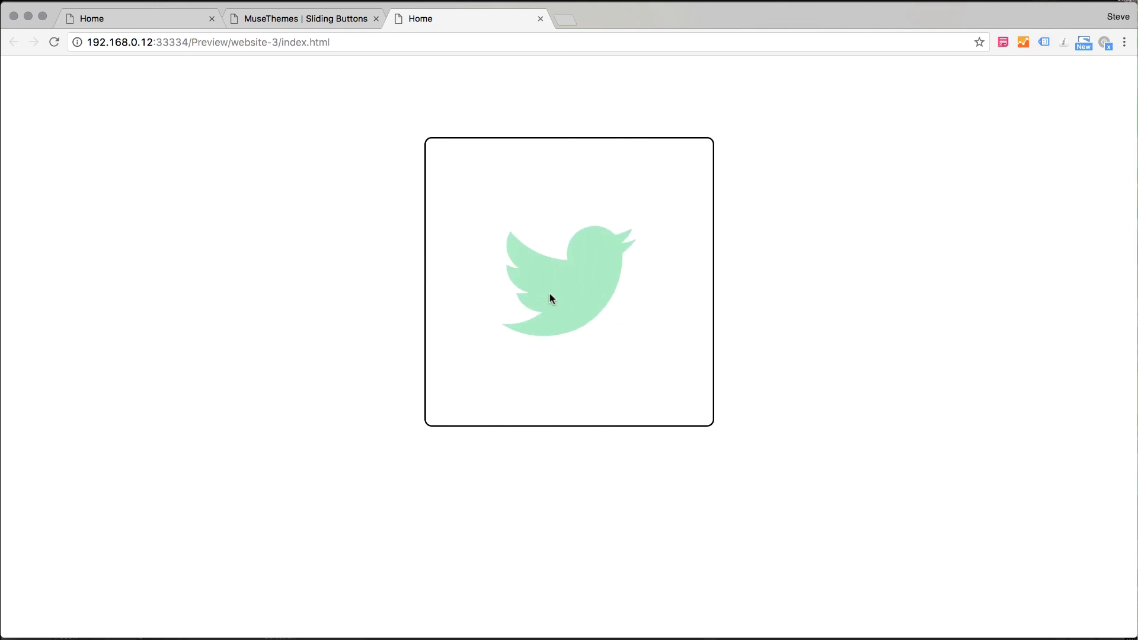